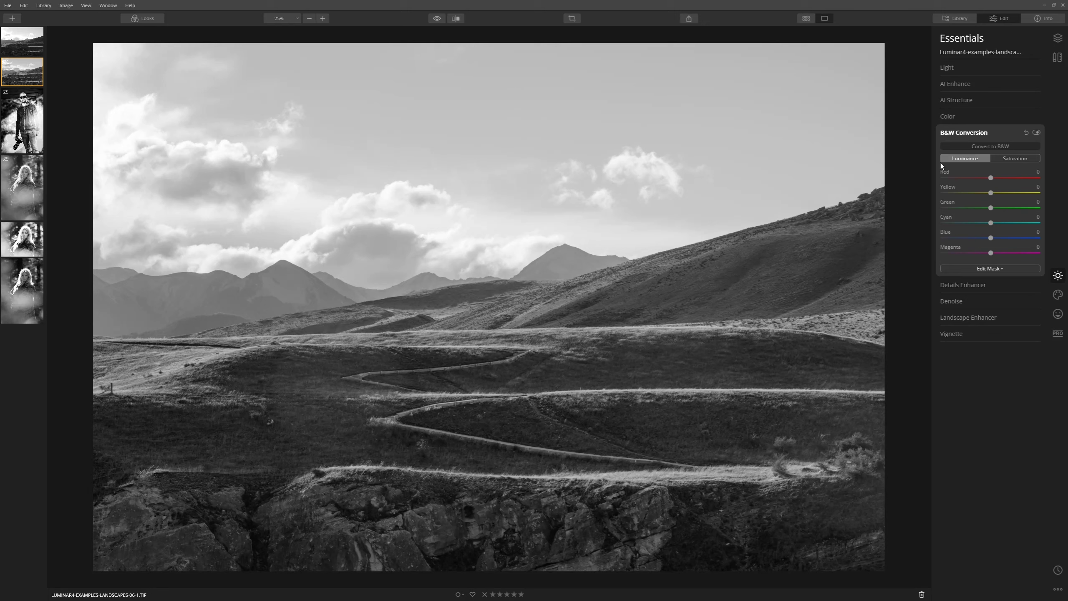
Raise AI Accent in AI Enhance to about 22 on the black-and-white landscape.
left_click(962, 84)
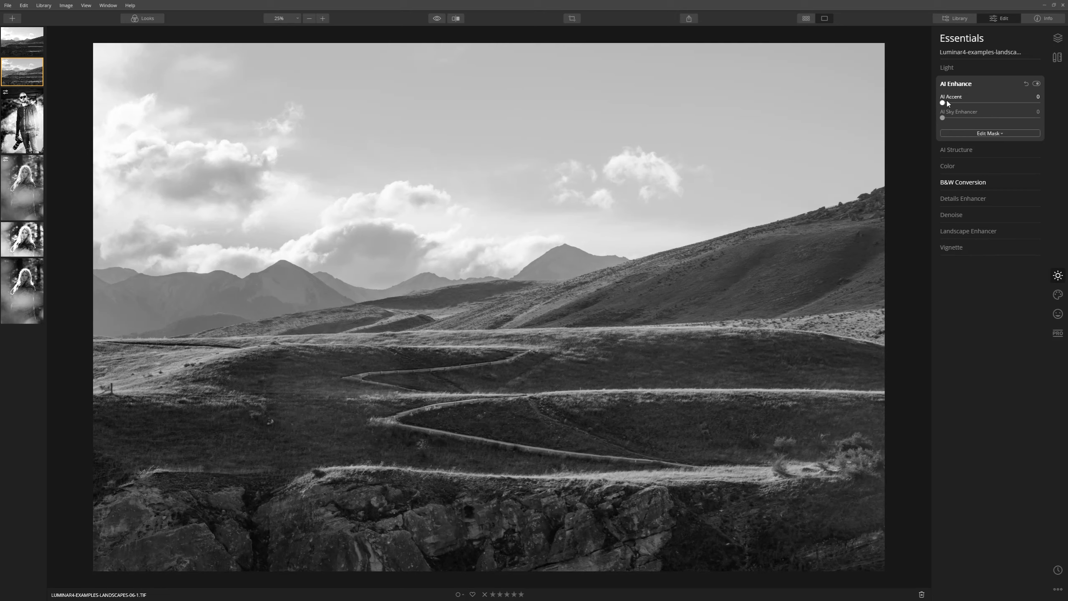
left_click_drag(952, 101, 1056, 107)
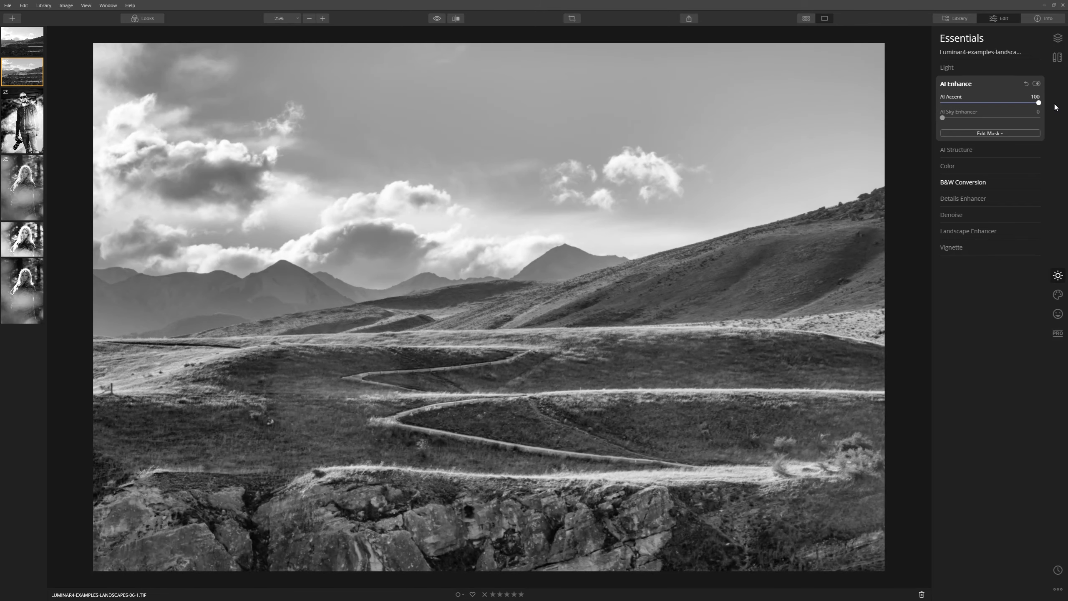
left_click_drag(1022, 108, 974, 111)
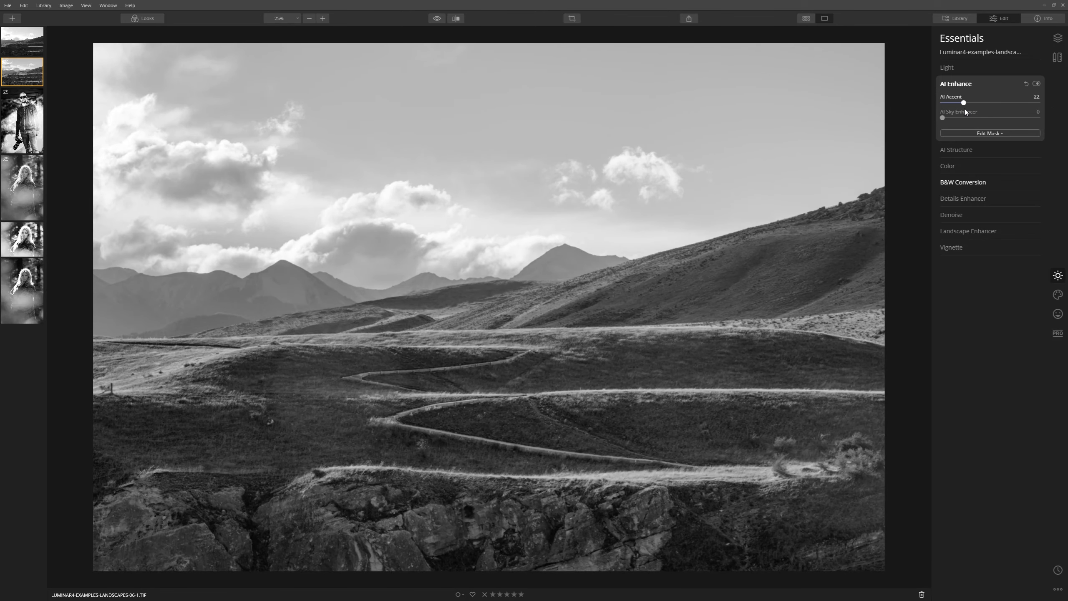
left_click_drag(967, 110, 968, 110)
Set the AI Structure amount to about 18 for the landscape, leaving Boost untouched.
left_click(960, 150)
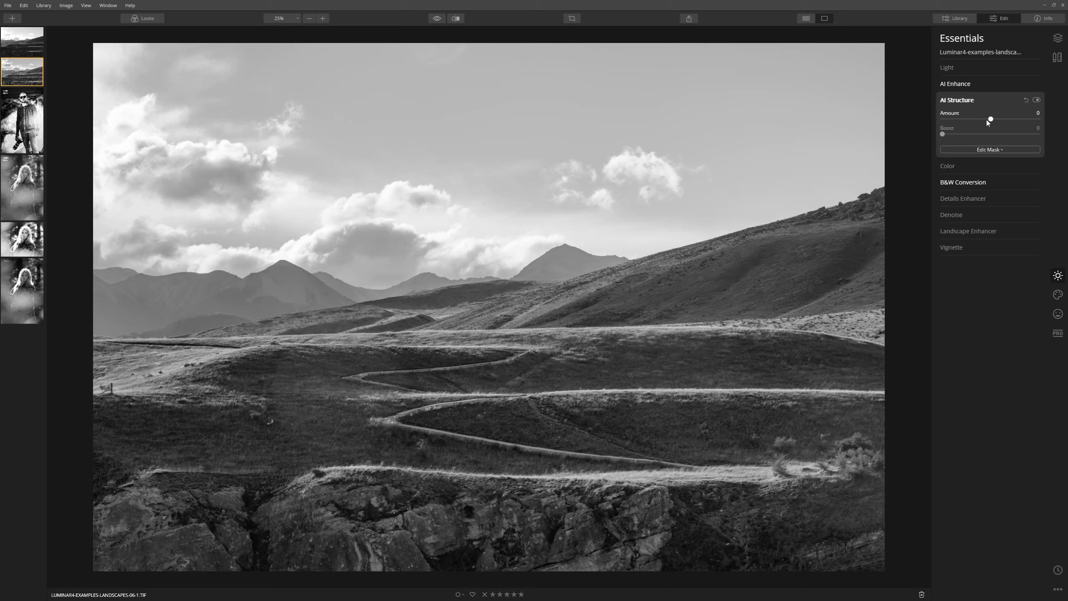
left_click_drag(991, 119, 1054, 127)
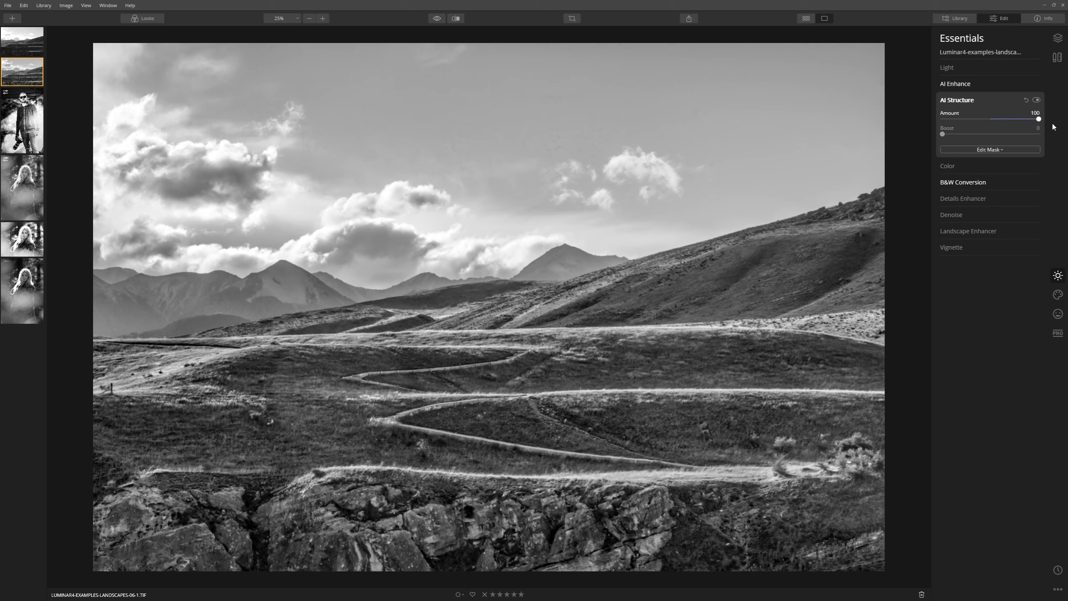
left_click_drag(1017, 126, 1003, 128)
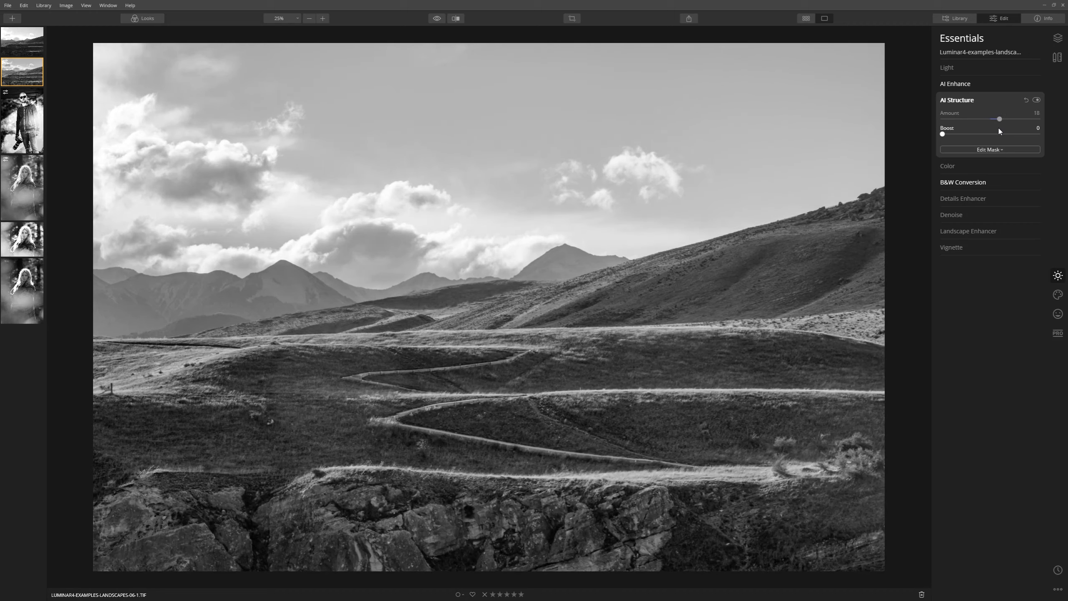
left_click(972, 105)
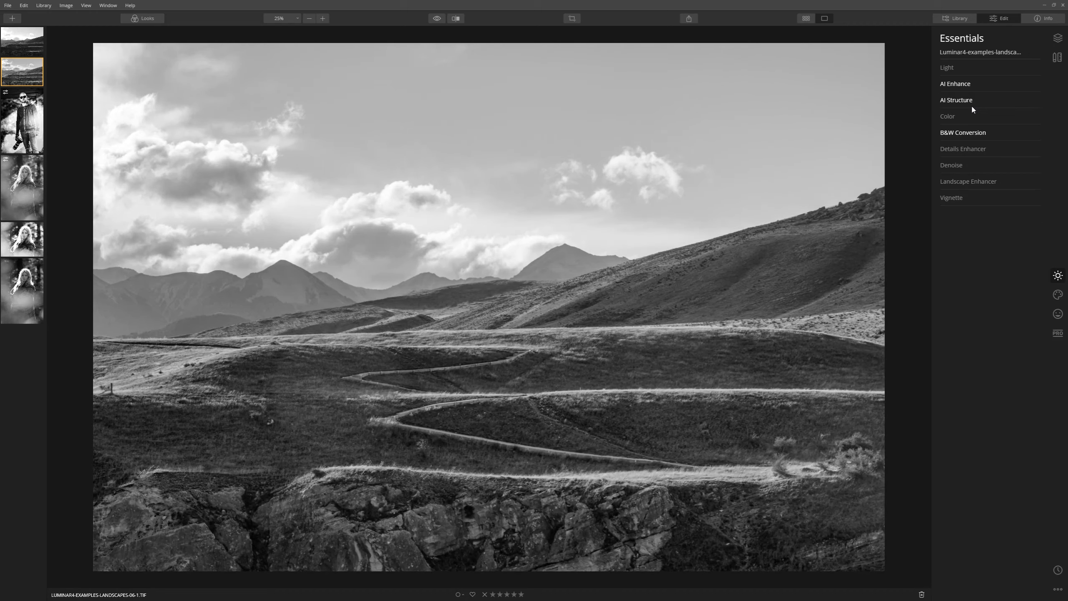
Set Smart Contrast in the Light adjustments to 97.
left_click(960, 70)
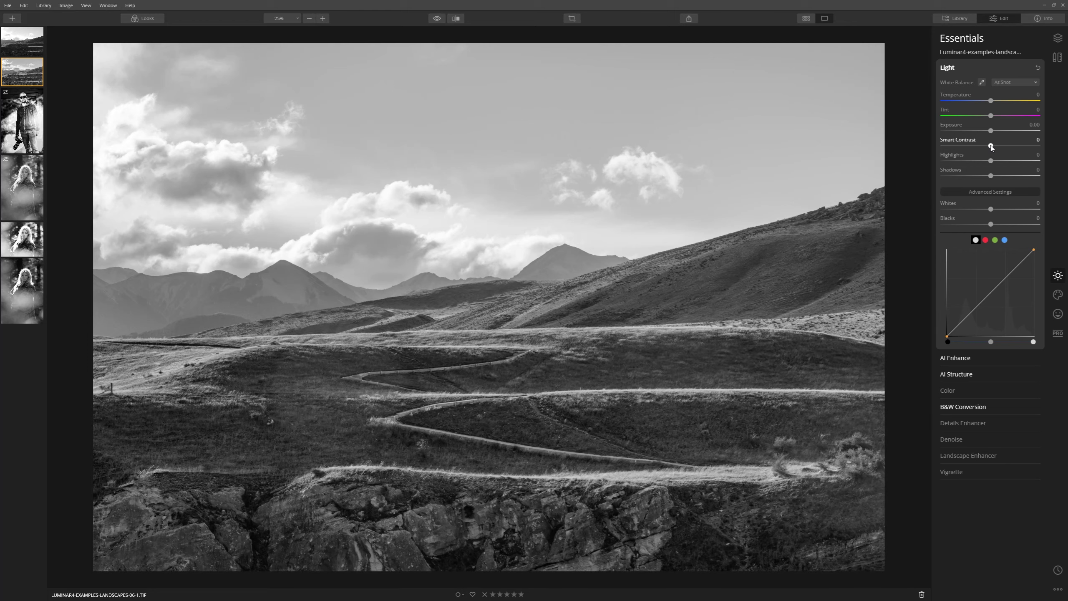
left_click_drag(991, 146, 1064, 158)
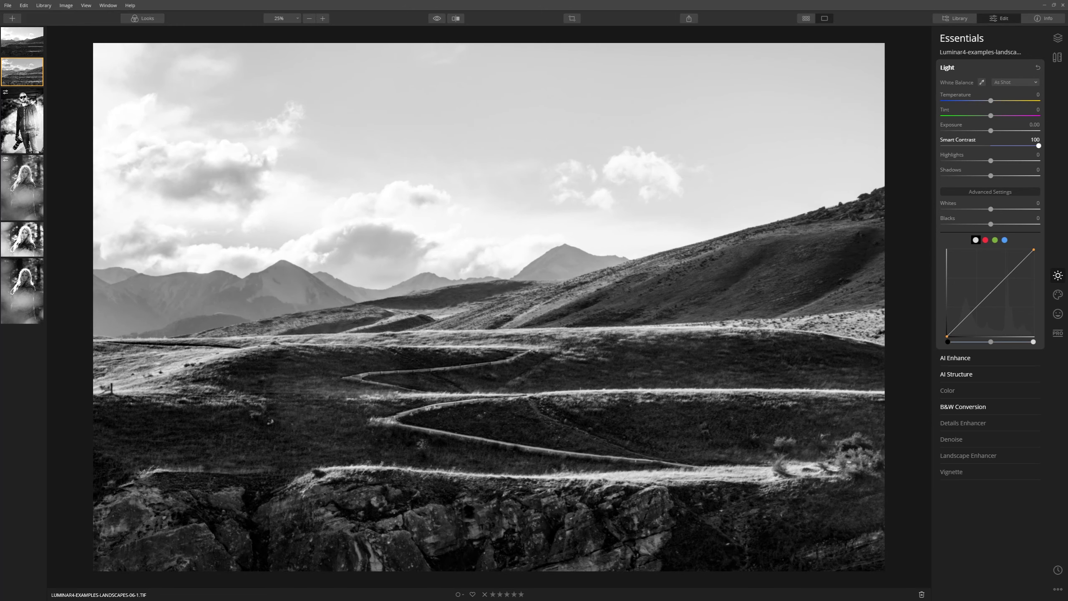
left_click_drag(1066, 156, 1066, 156)
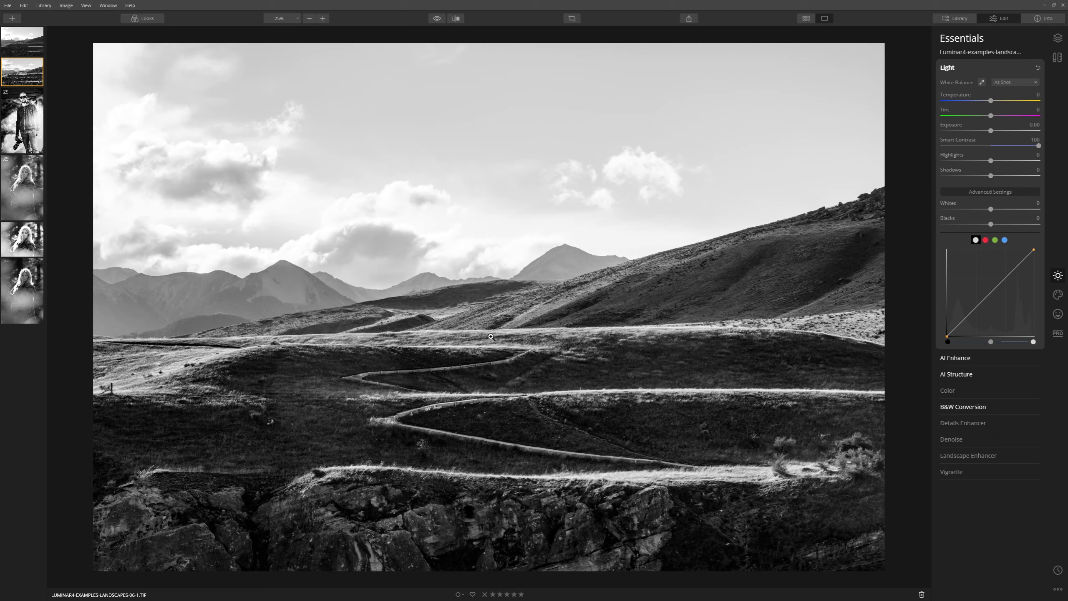
double_click(1038, 146)
left_click(1037, 146)
Darken the sky by setting the B&W Conversion luminance of Cyan and Blue to -100 each.
left_click(967, 407)
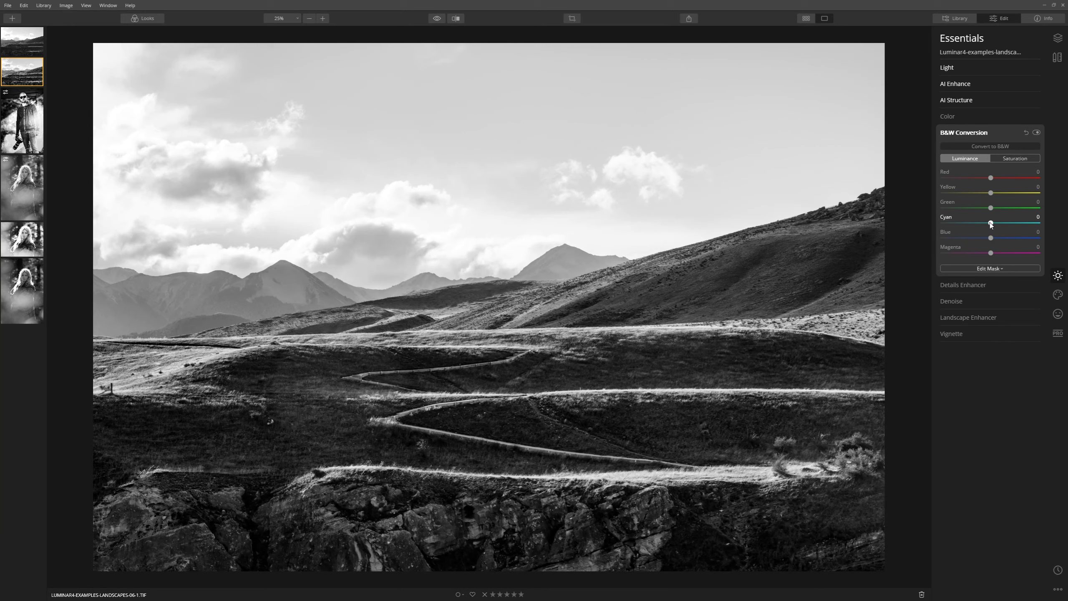
left_click_drag(991, 224, 970, 228)
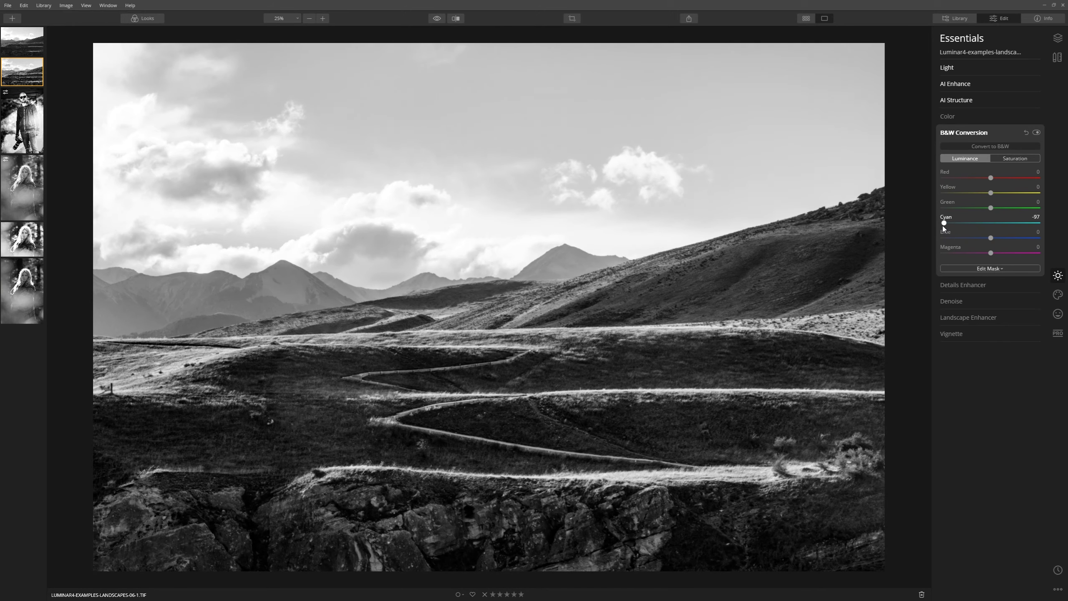
left_click_drag(991, 238, 936, 236)
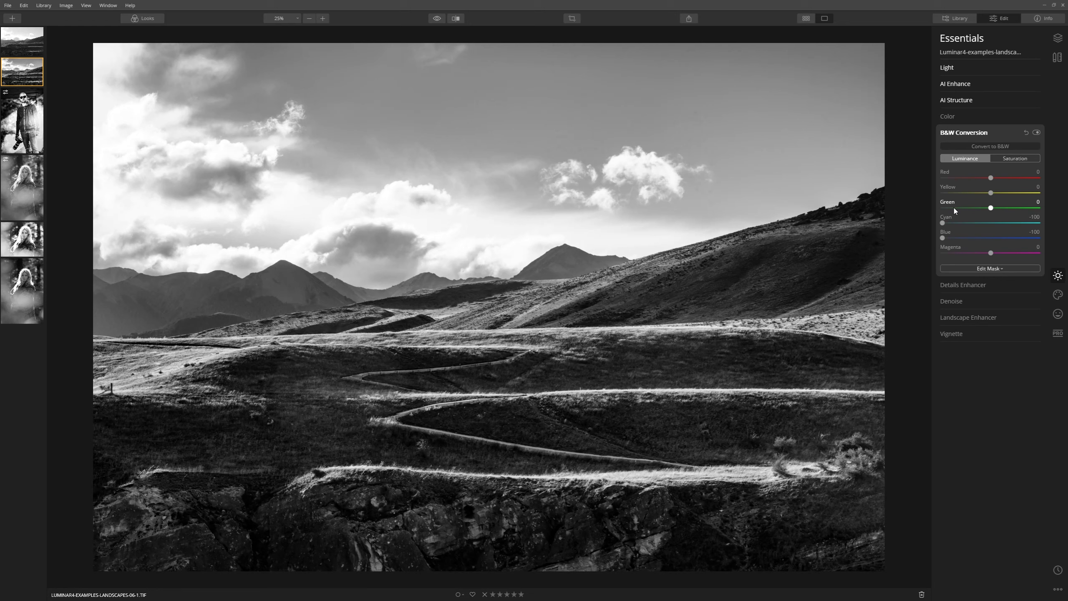
Darken the upper part of the landscape with an Adjustable Gradient, setting Top Exposure to -78.
left_click(1063, 336)
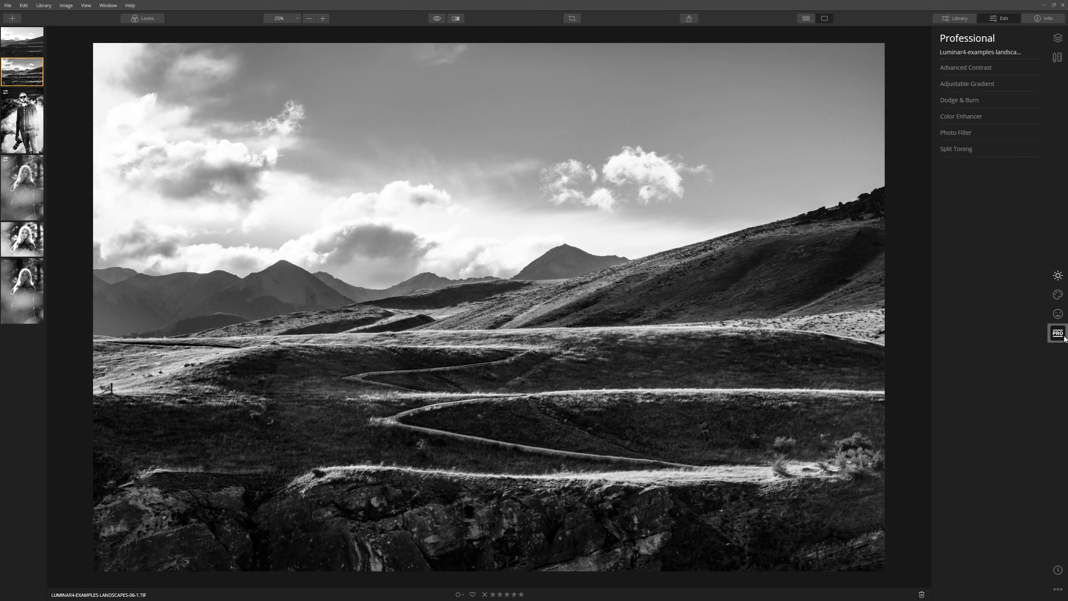
left_click(979, 86)
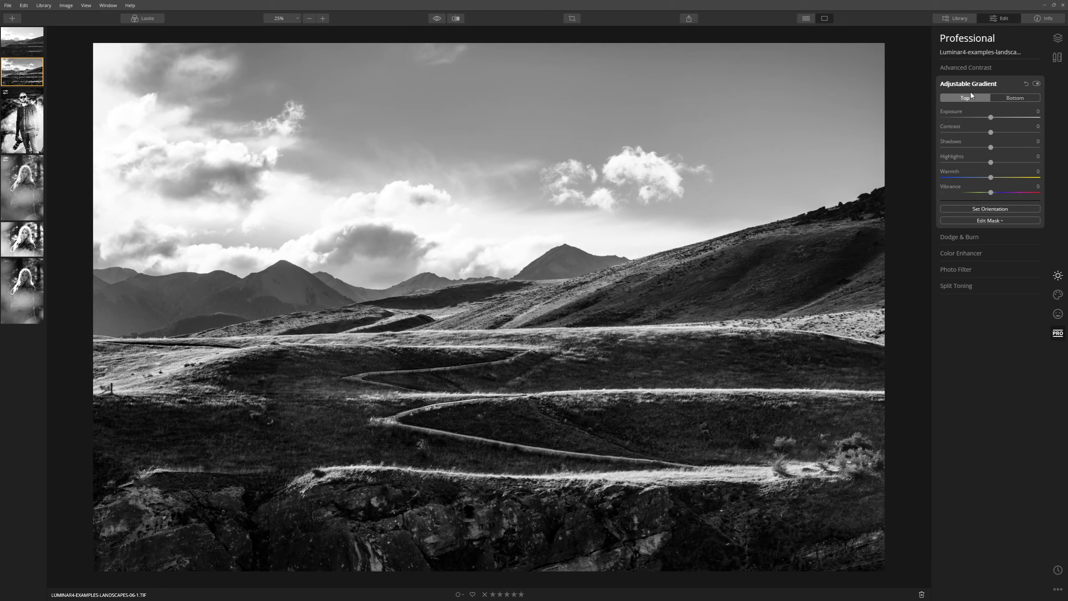
left_click_drag(991, 117, 953, 120)
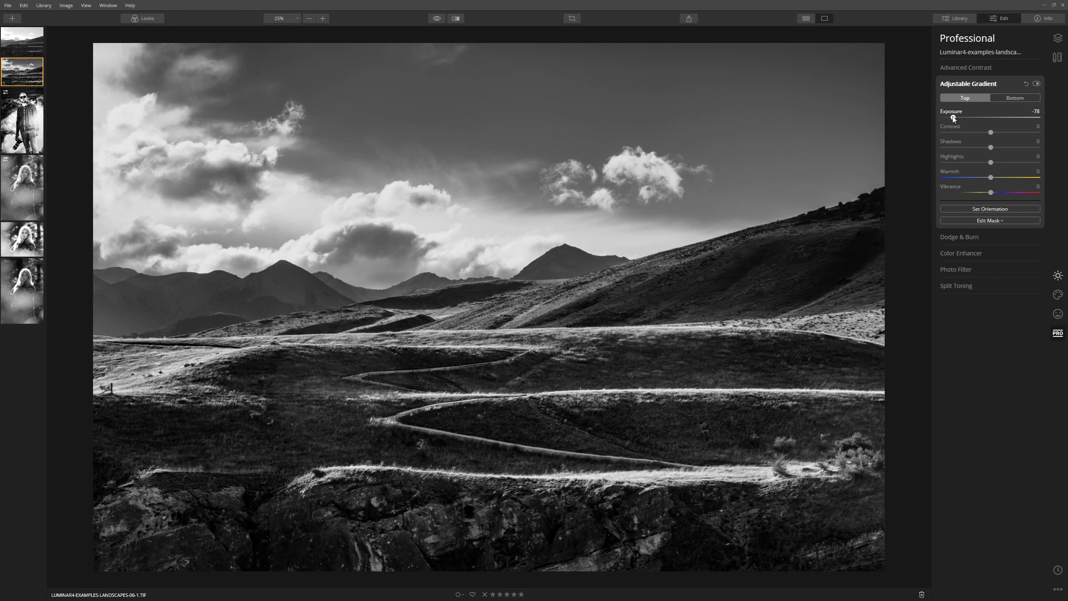
Add a dark Vignette with Amount -62 and Size 37, and collapse its settings.
left_click(1058, 275)
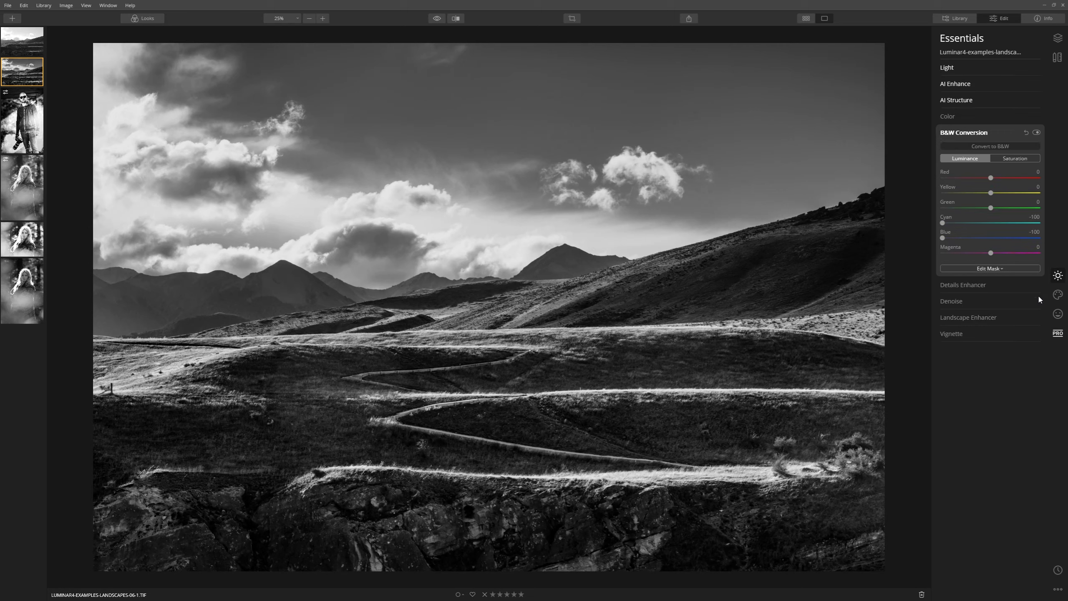
left_click(977, 334)
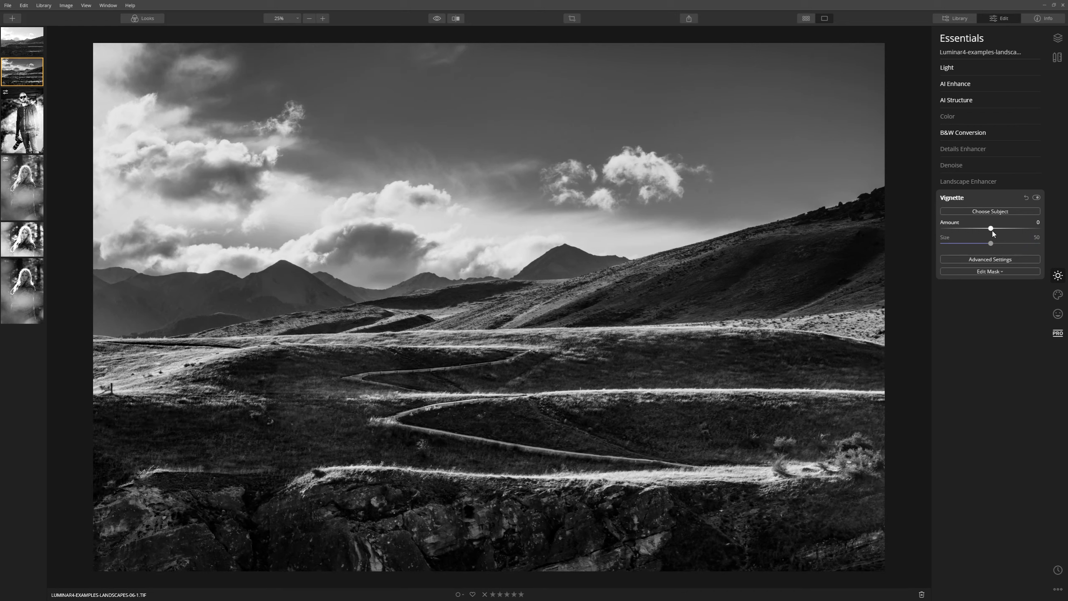
left_click_drag(992, 231, 917, 231)
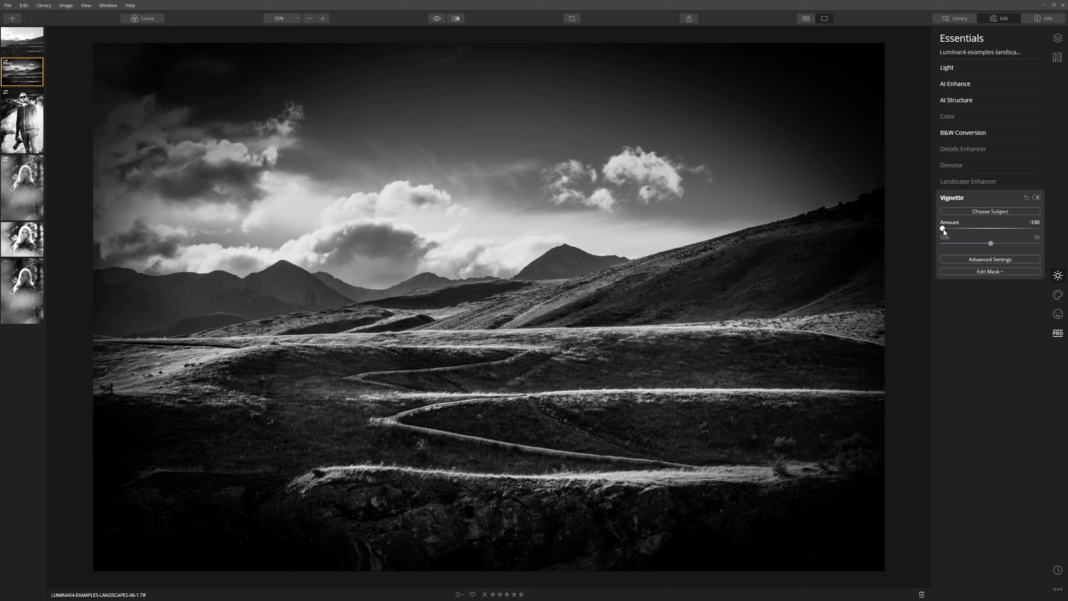
left_click_drag(990, 247, 972, 249)
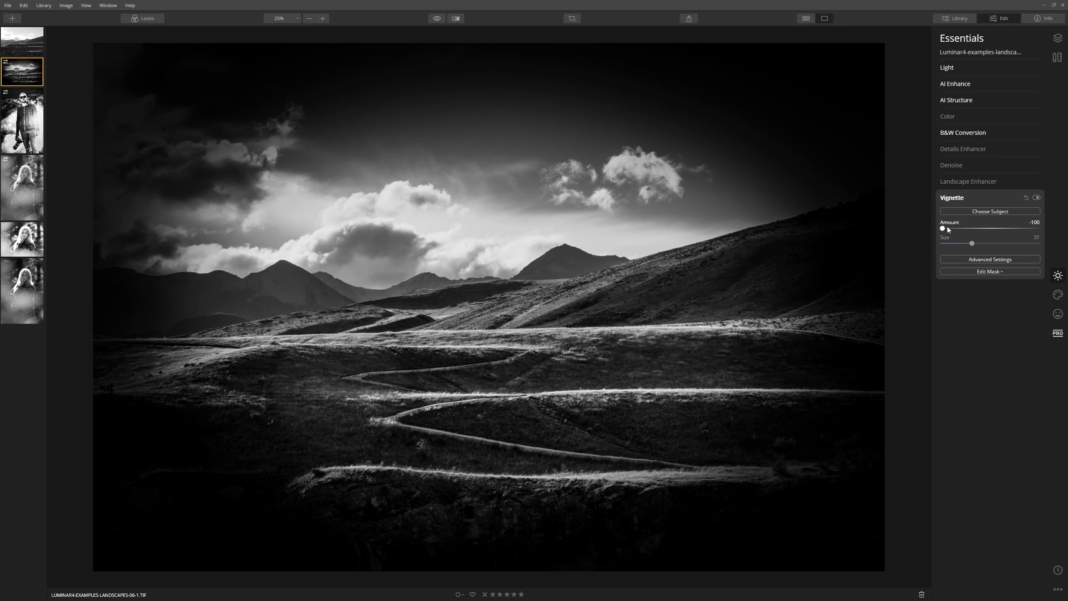
left_click(970, 244)
mouse_move(971, 245)
left_mouse_down()
mouse_move(991, 247)
mouse_move(948, 229)
mouse_move(961, 230)
left_mouse_up()
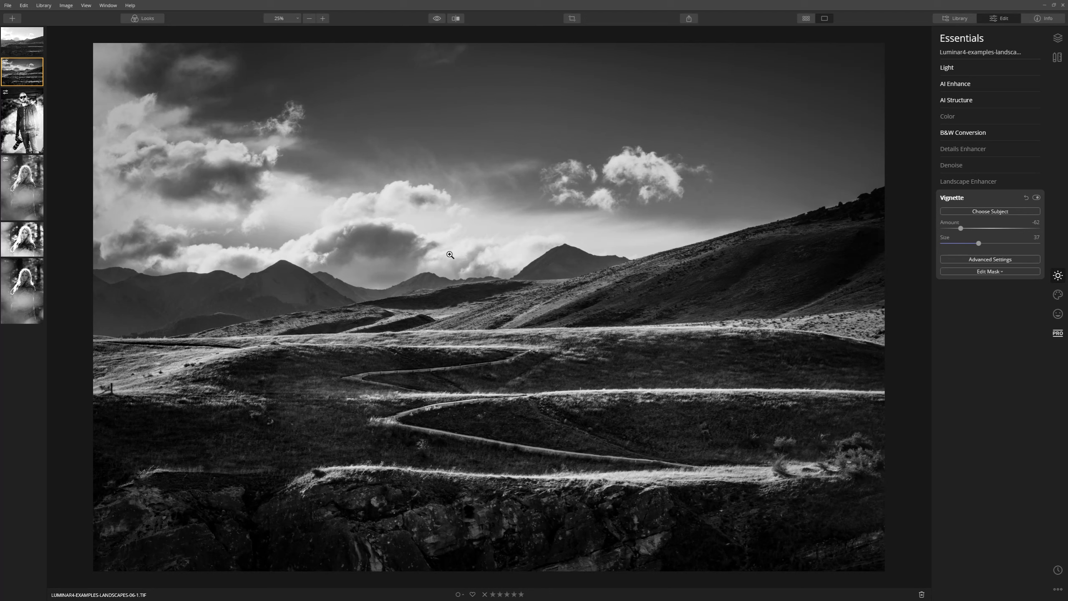
left_click(951, 197)
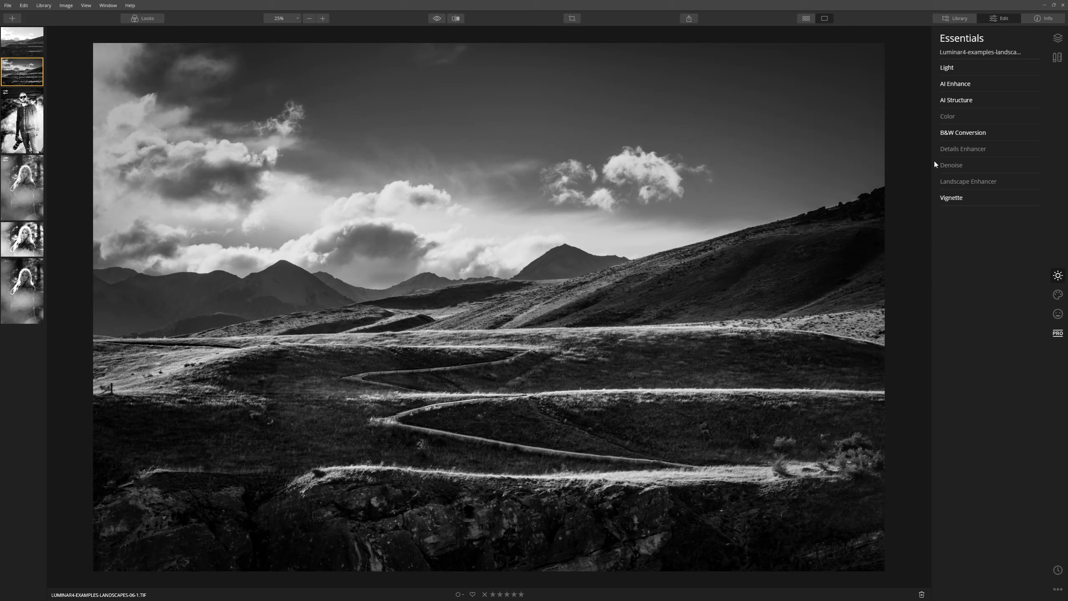
Shape the Light tone curve with a shadow point near the lower end and a raised point in the upper midtones.
left_click(956, 67)
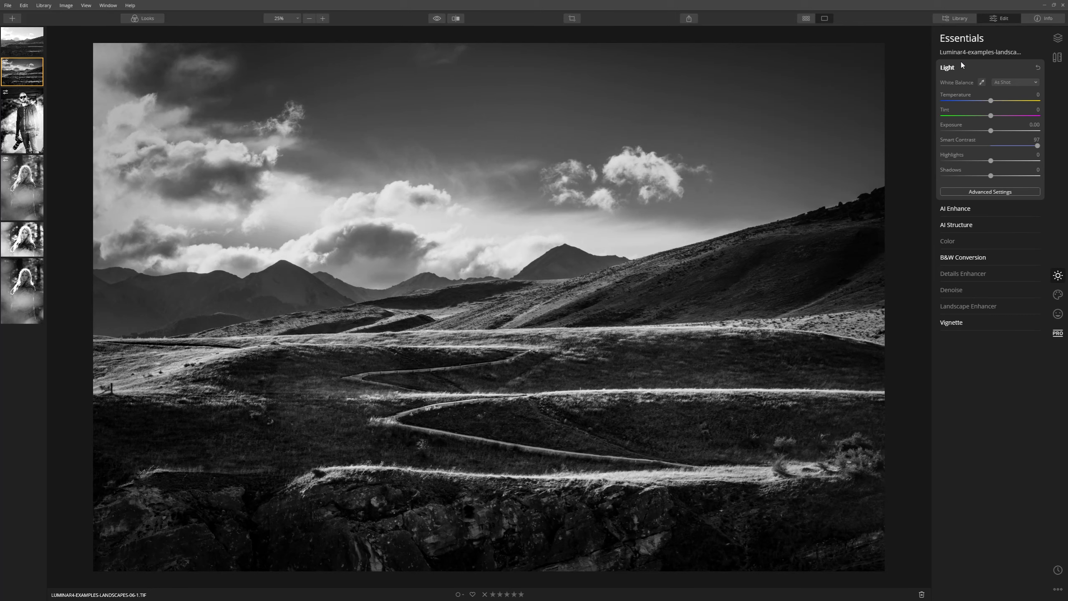
left_click(1002, 194)
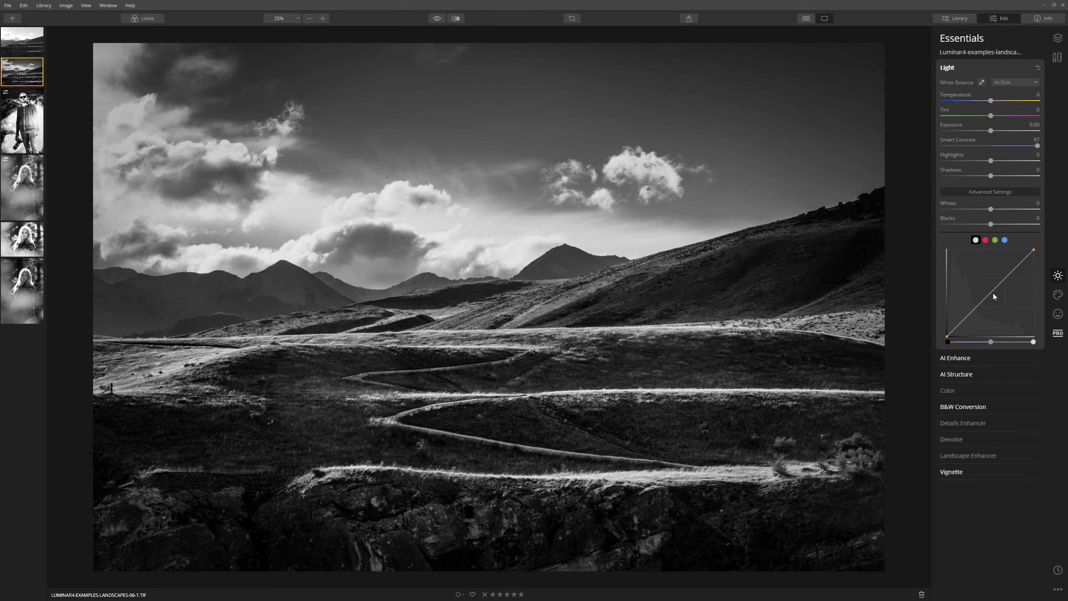
left_click(965, 317)
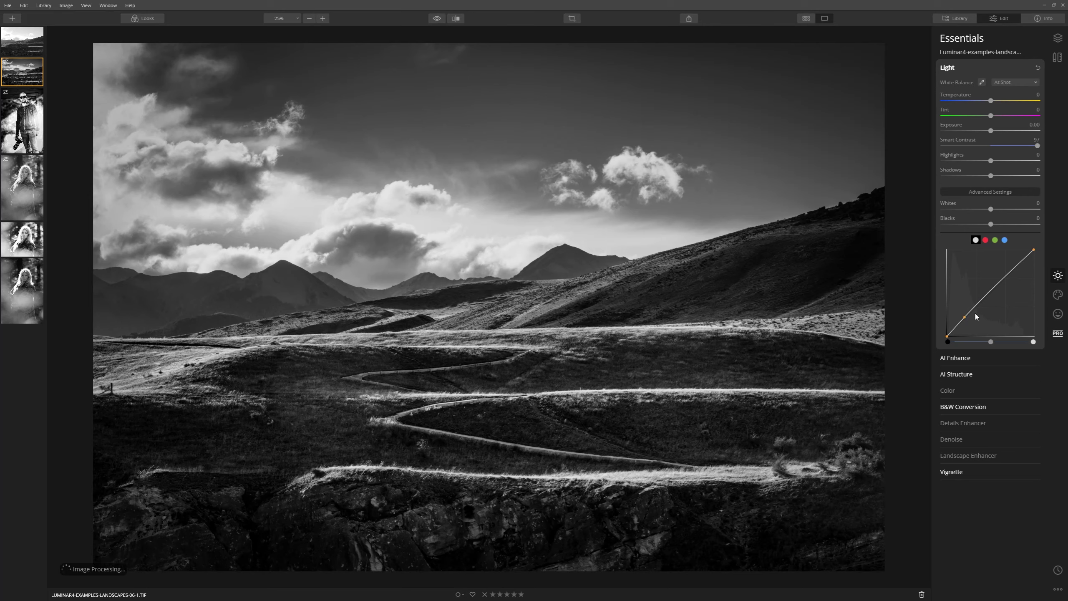
mouse_move(965, 318)
left_mouse_down()
mouse_move(974, 291)
mouse_move(998, 307)
mouse_move(961, 327)
left_mouse_up()
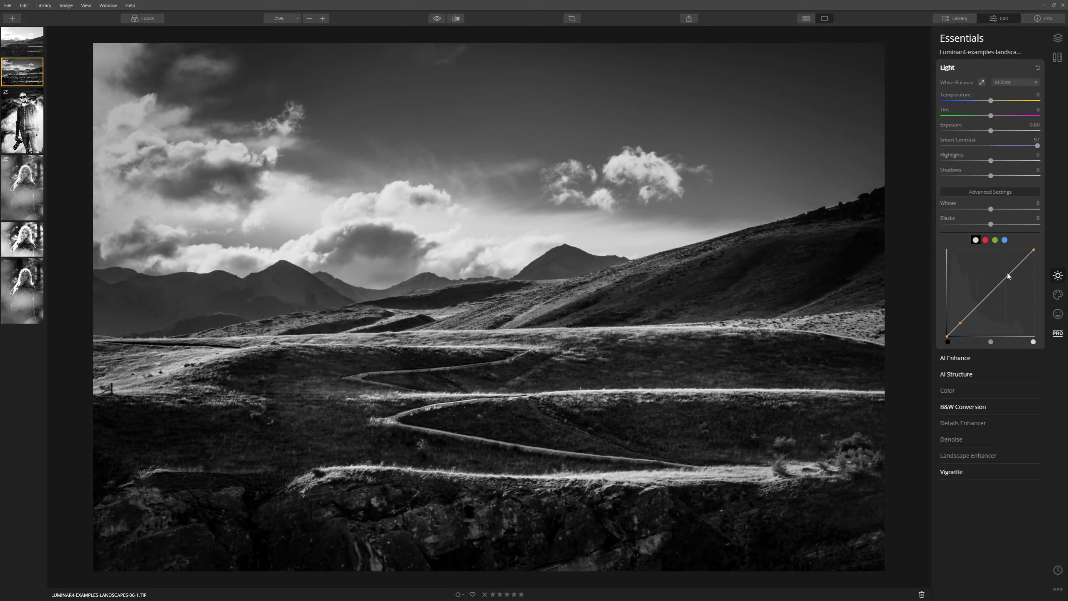
left_click_drag(1005, 278, 995, 282)
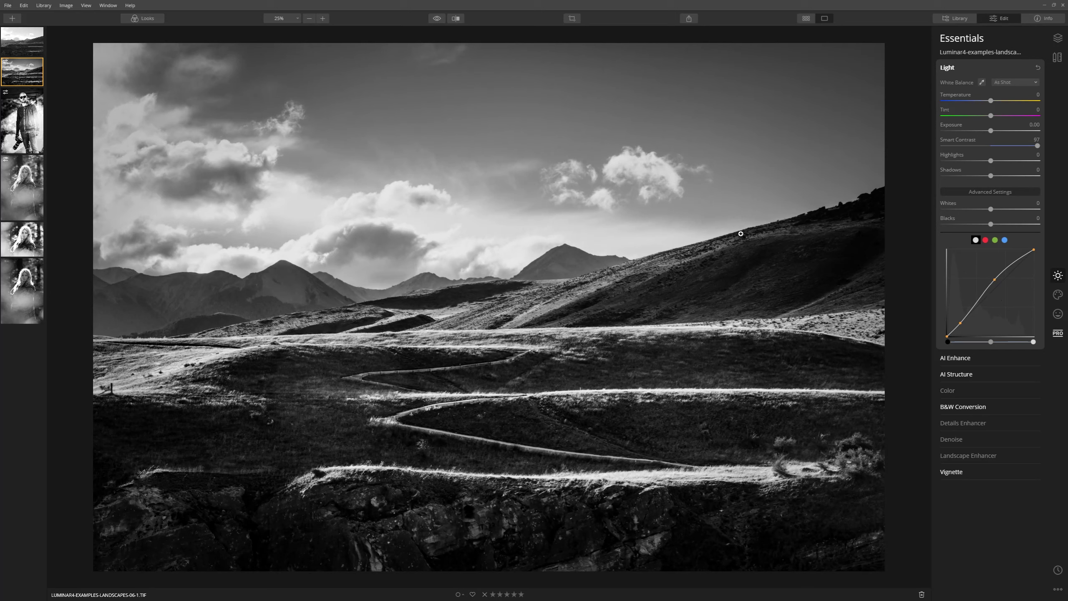
Compare the edited landscape with its unedited original and with the LANDSCAPE-PATH-CONVERT-TO-BW-MASTERPIECE.JPG version.
left_click(437, 18)
left_click(438, 18)
left_click(437, 18)
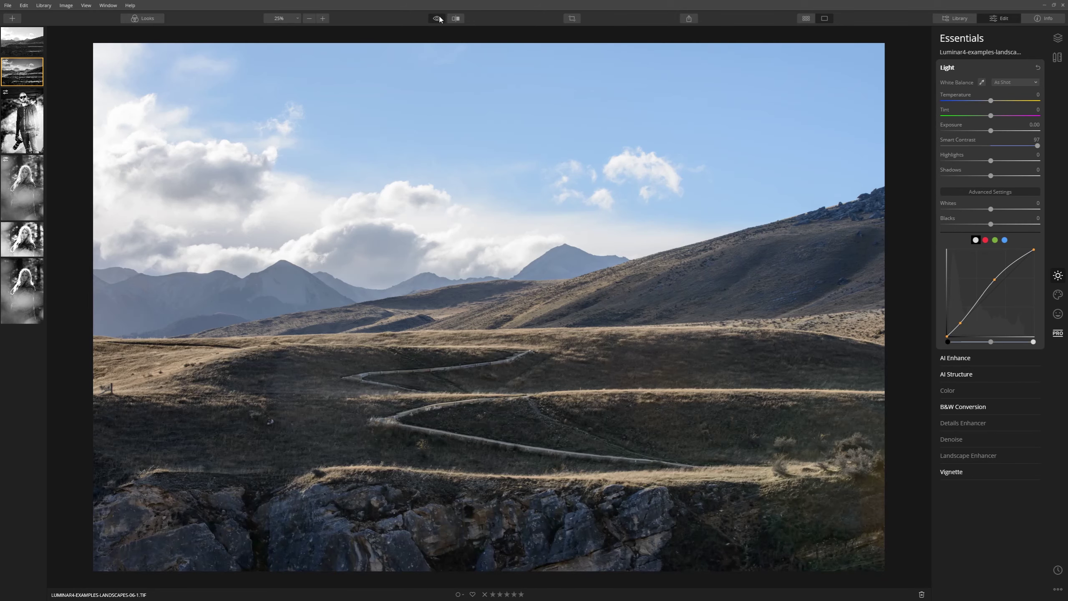
left_click(438, 18)
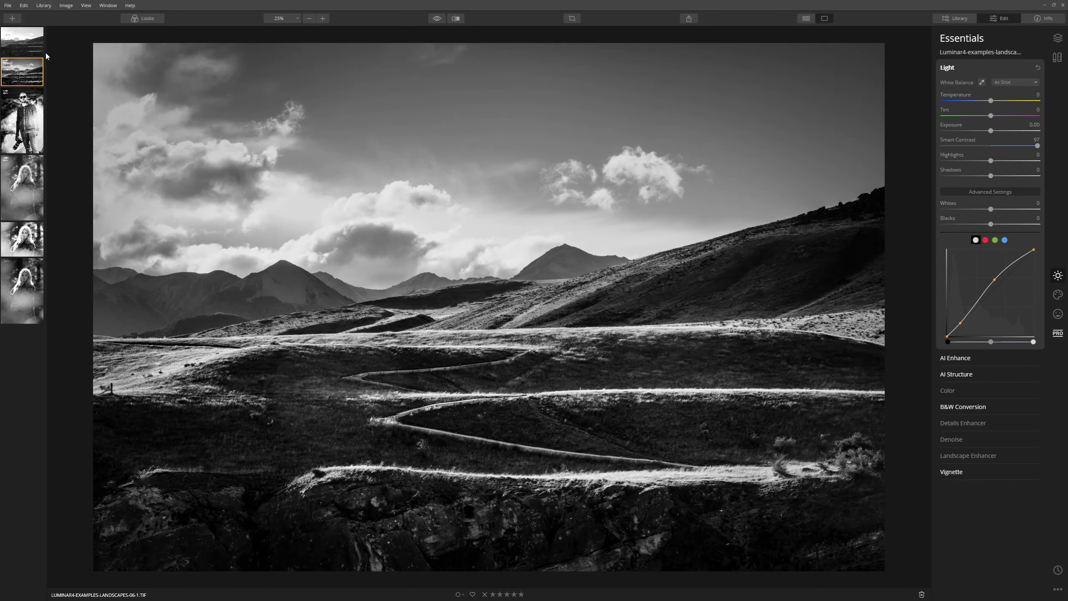
left_click(33, 45)
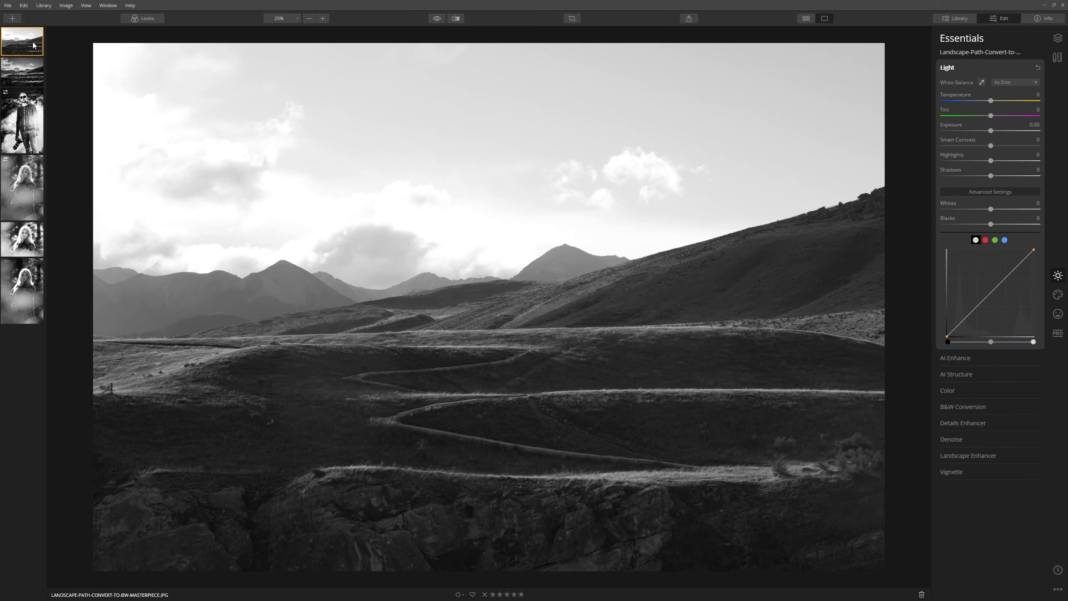
left_click(26, 75)
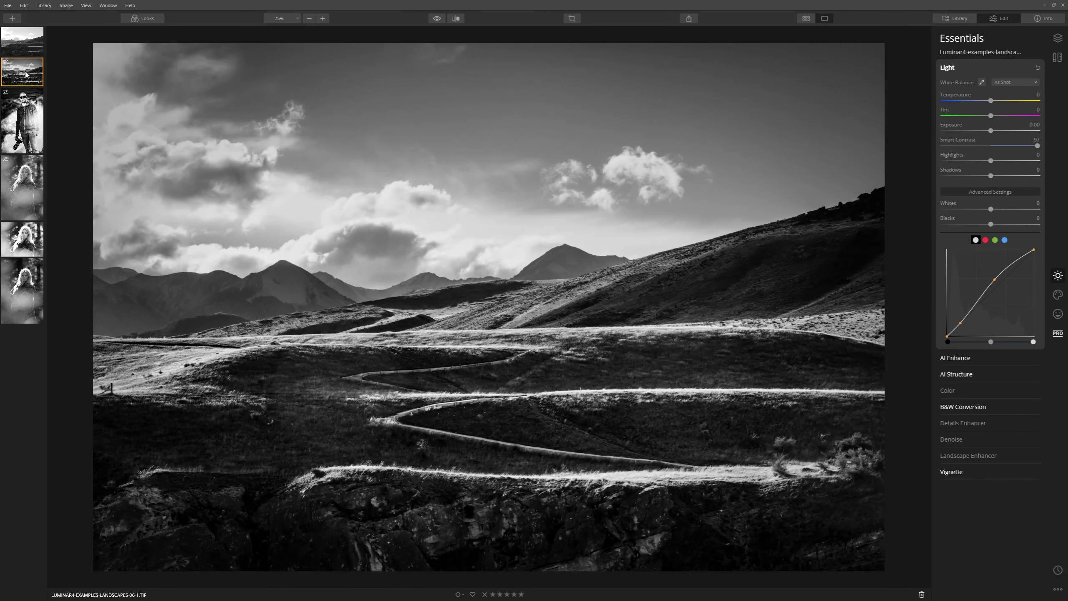
left_click(31, 52)
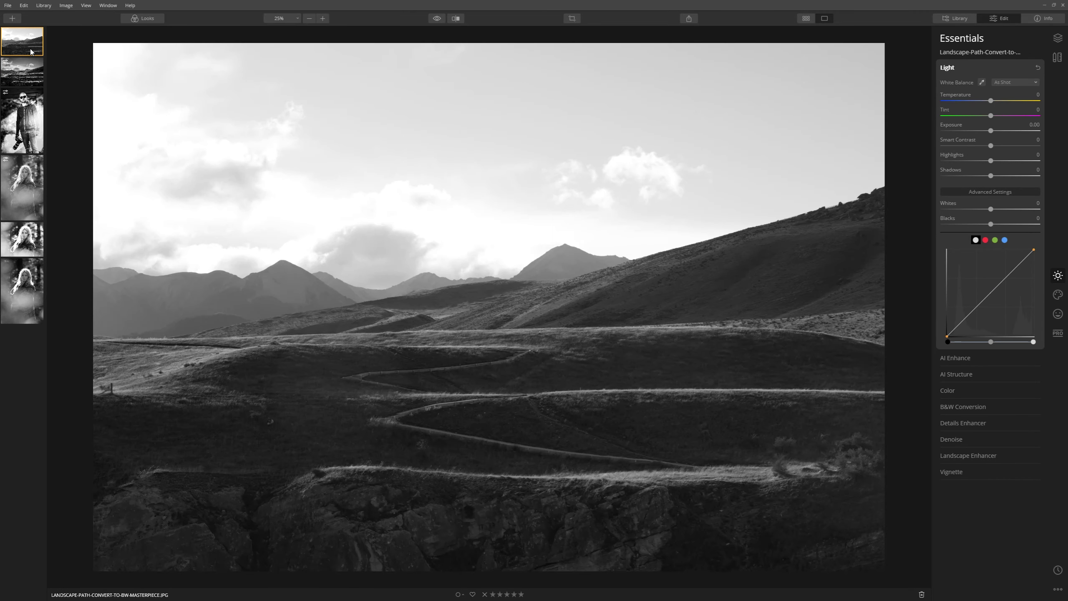
left_click(25, 79)
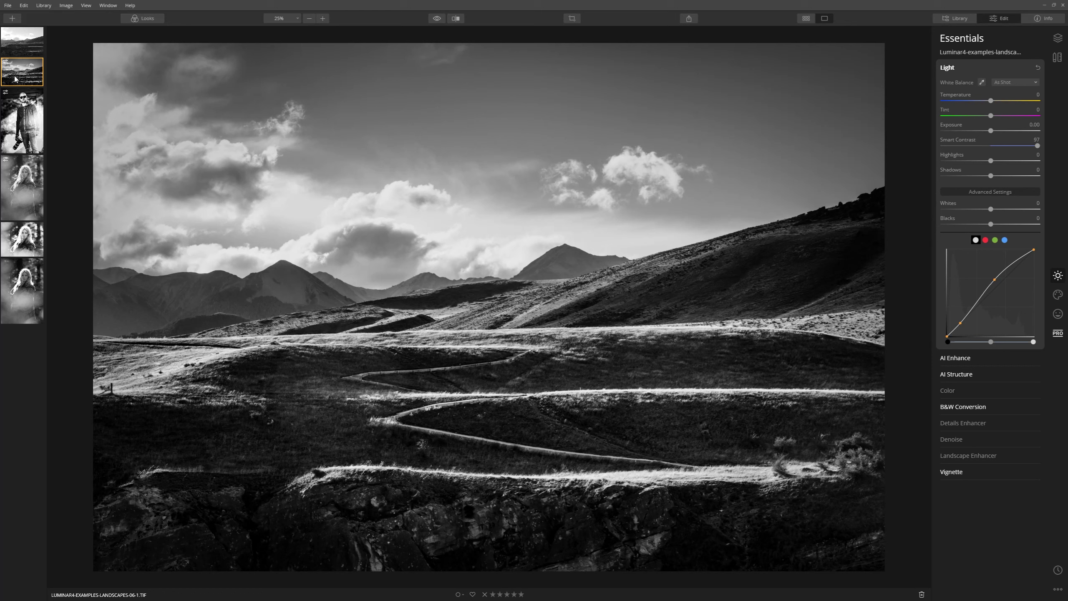
Open the portrait LUMINAR4-EXAMPLES-LIFESTYLE-PROTRAITS-07.DNG and convert it to black and white with B&W Conversion.
left_click(38, 194)
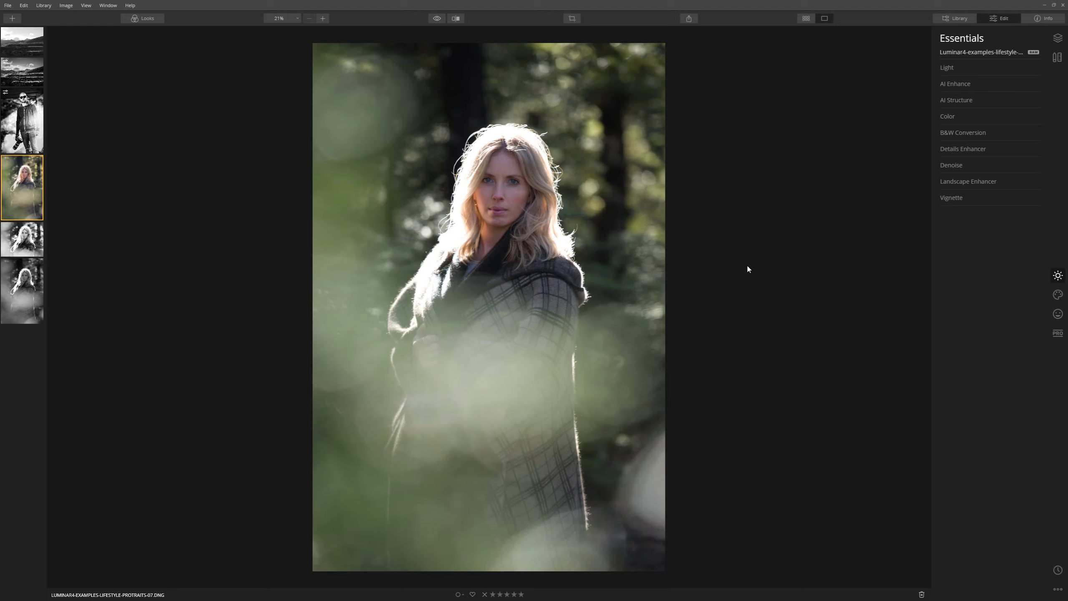
left_click(974, 133)
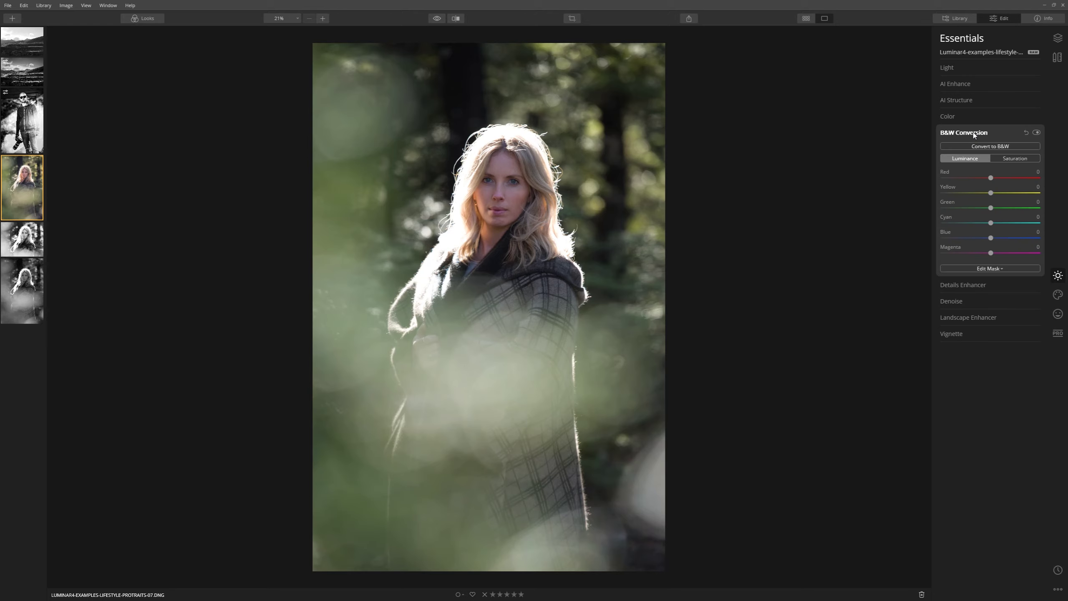
left_click(1004, 147)
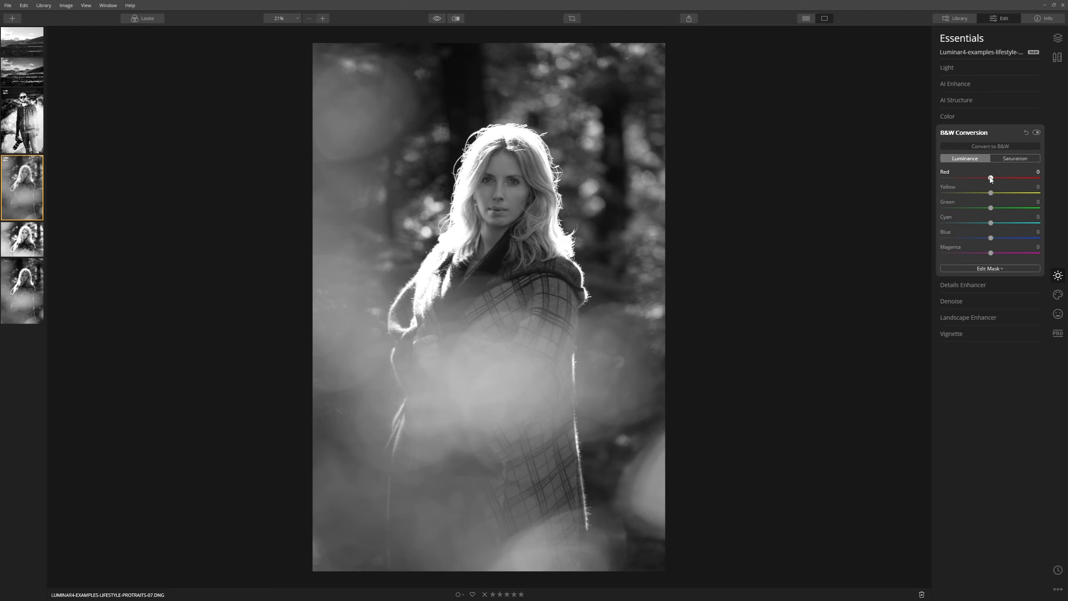
Set the B&W Conversion luminance to 32 for Red, 98 for Yellow and 100 for Green.
mouse_move(991, 179)
left_mouse_down()
mouse_move(1021, 177)
mouse_move(924, 174)
mouse_move(1020, 177)
mouse_move(994, 179)
mouse_move(1017, 179)
mouse_move(1006, 179)
left_mouse_up()
left_click_drag(990, 194, 1038, 192)
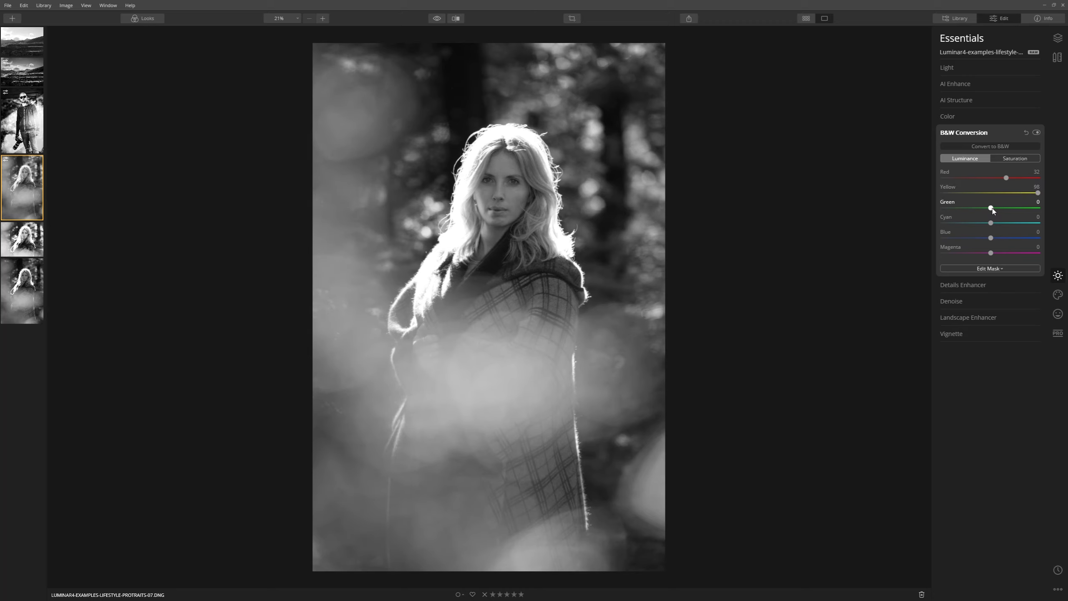
left_click_drag(1042, 211, 1012, 211)
left_click_drag(992, 209, 916, 215)
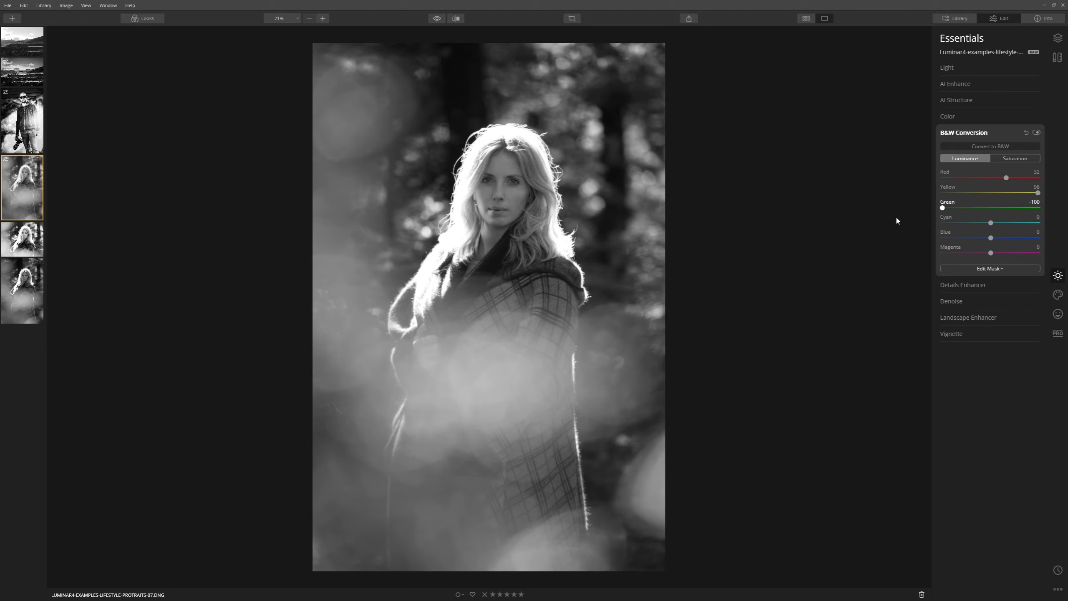
left_click_drag(943, 208, 1038, 208)
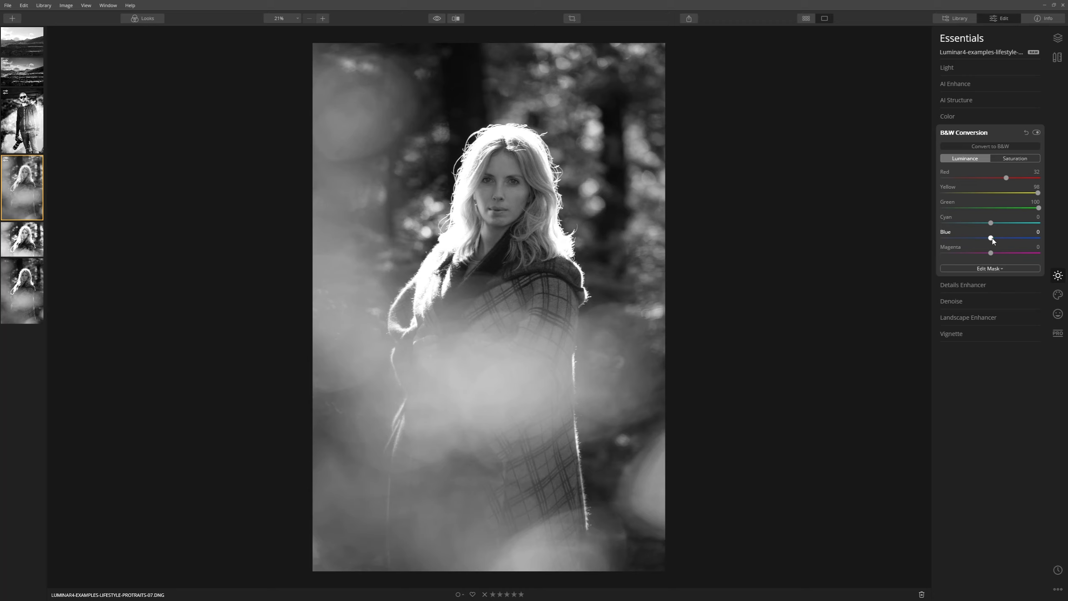
Try darker and brighter Blue luminance values for the portrait, finishing close to neutral.
left_click_drag(995, 238, 889, 275)
left_click_drag(979, 239, 1022, 229)
left_click_drag(1065, 235, 995, 239)
Adjust the portrait's Light settings to Smart Contrast 52, Highlights -100 and Shadows 16.
left_click(950, 66)
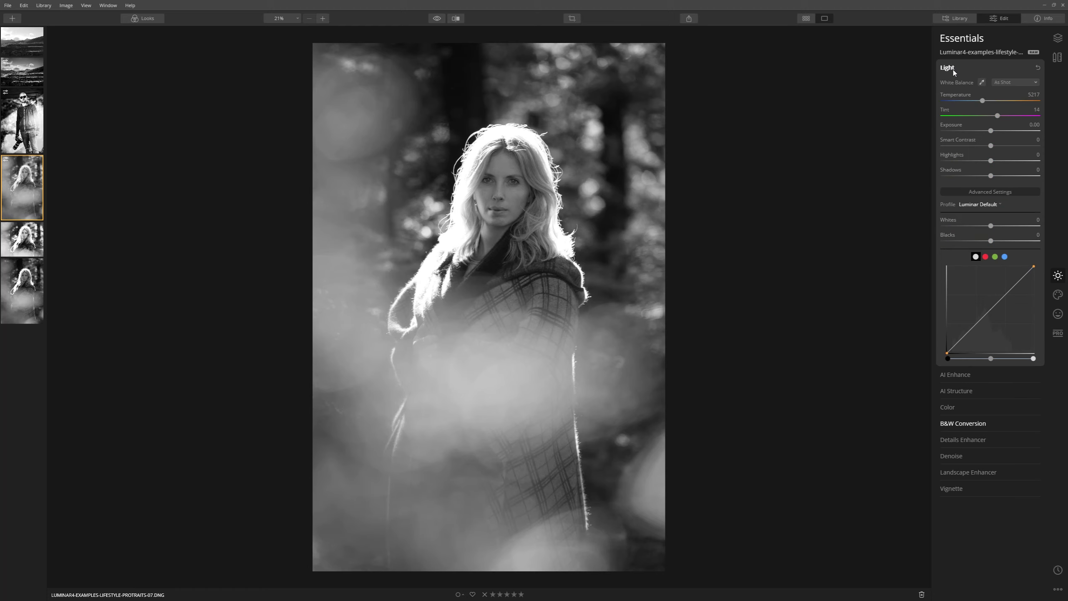
left_click_drag(992, 147, 1015, 144)
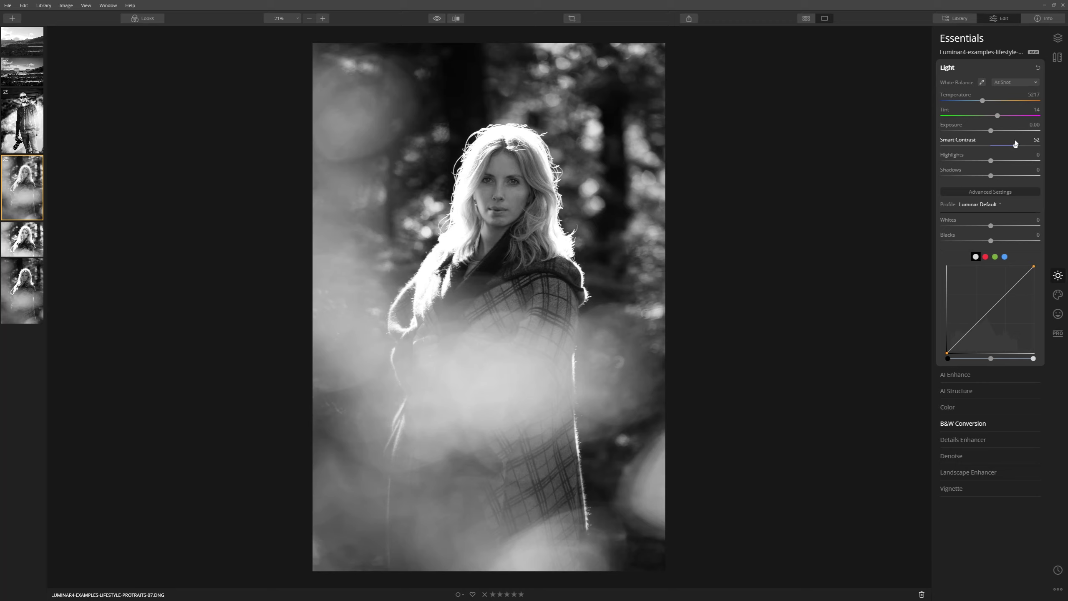
left_click_drag(991, 161, 914, 168)
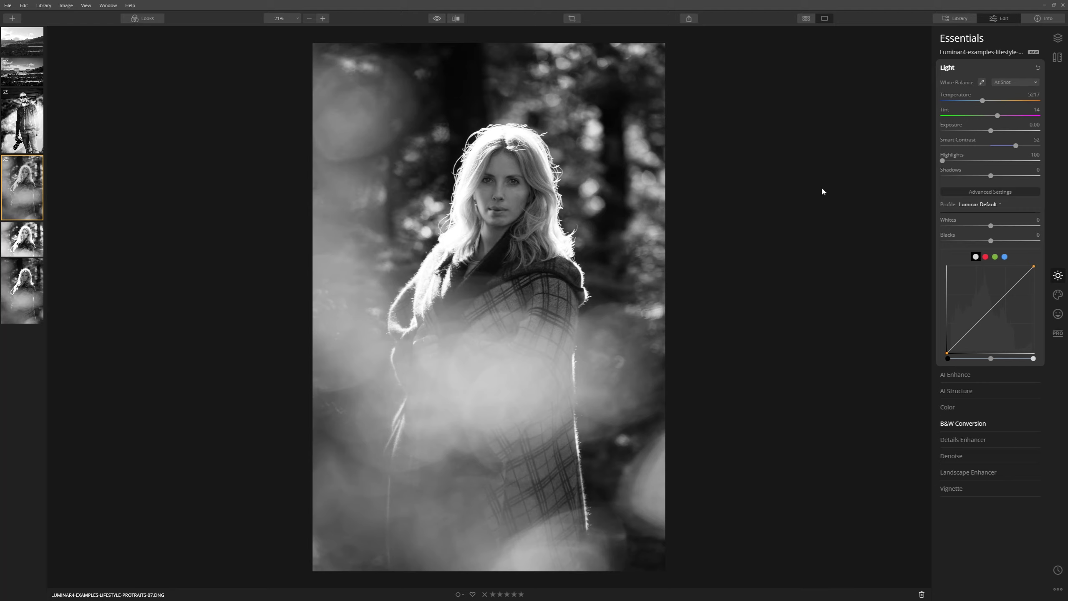
left_click_drag(995, 178, 1001, 180)
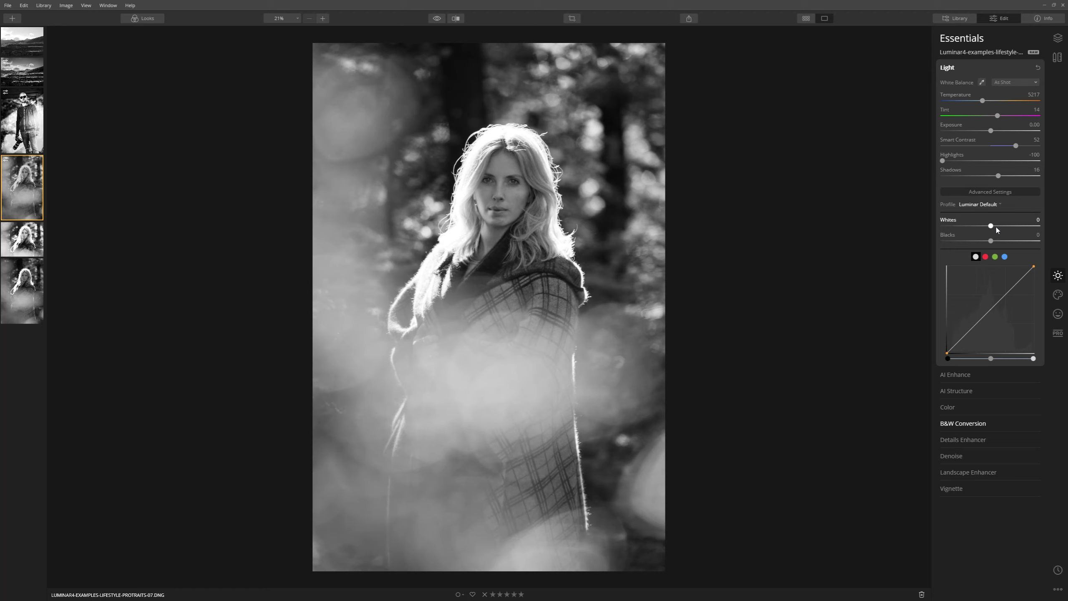
Set Whites to 14 and Blacks to -4, and raise the tone curve slightly at a single midtone point.
mouse_move(991, 227)
left_mouse_down()
mouse_move(1013, 226)
mouse_move(972, 226)
mouse_move(1015, 226)
mouse_move(989, 241)
left_mouse_up()
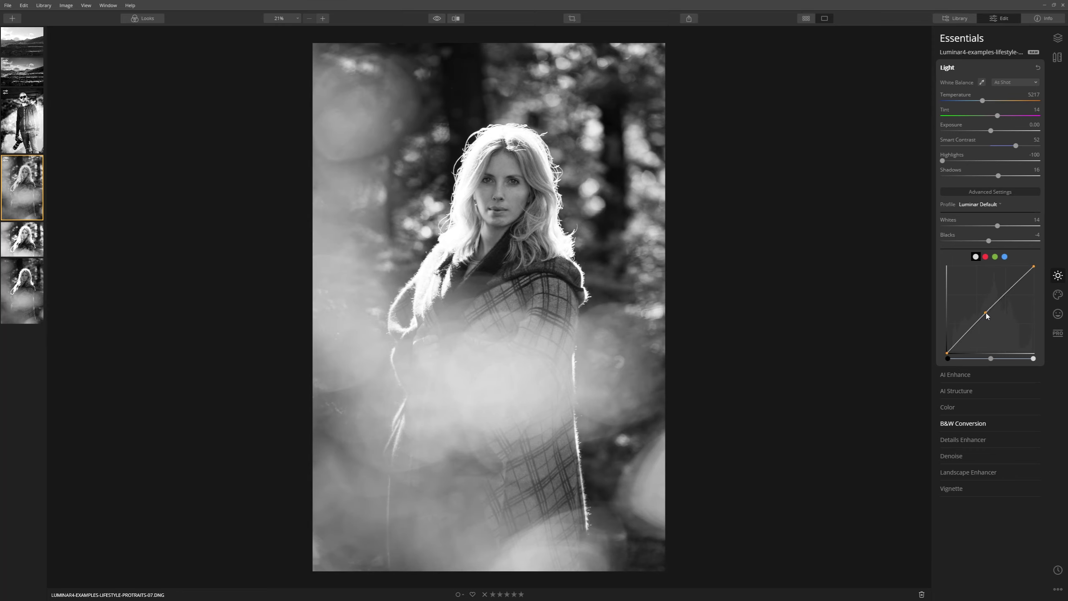
left_click_drag(983, 318, 982, 313)
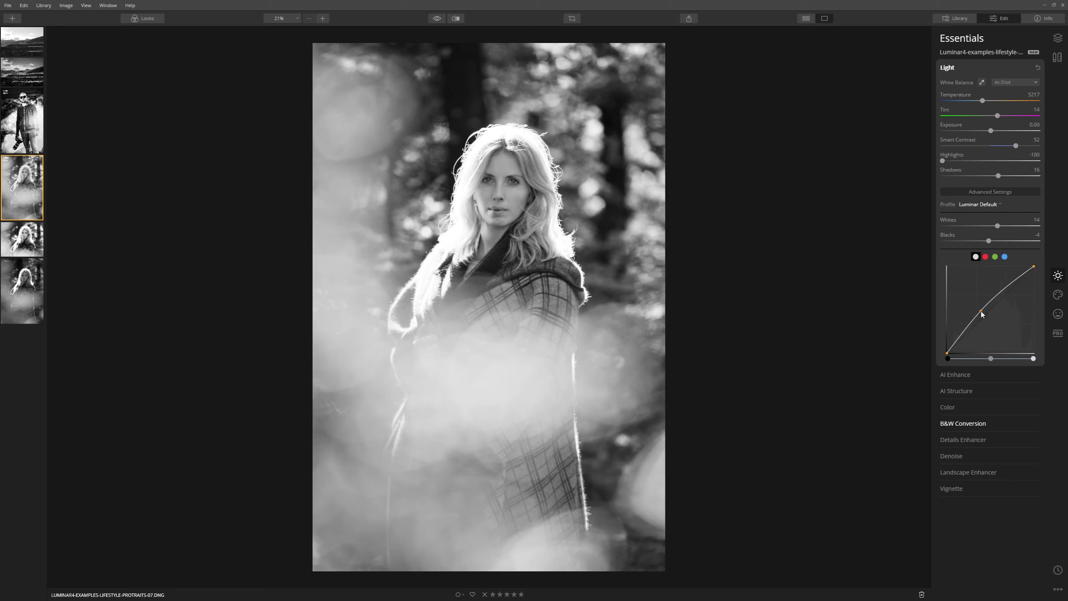
left_click_drag(981, 311, 982, 310)
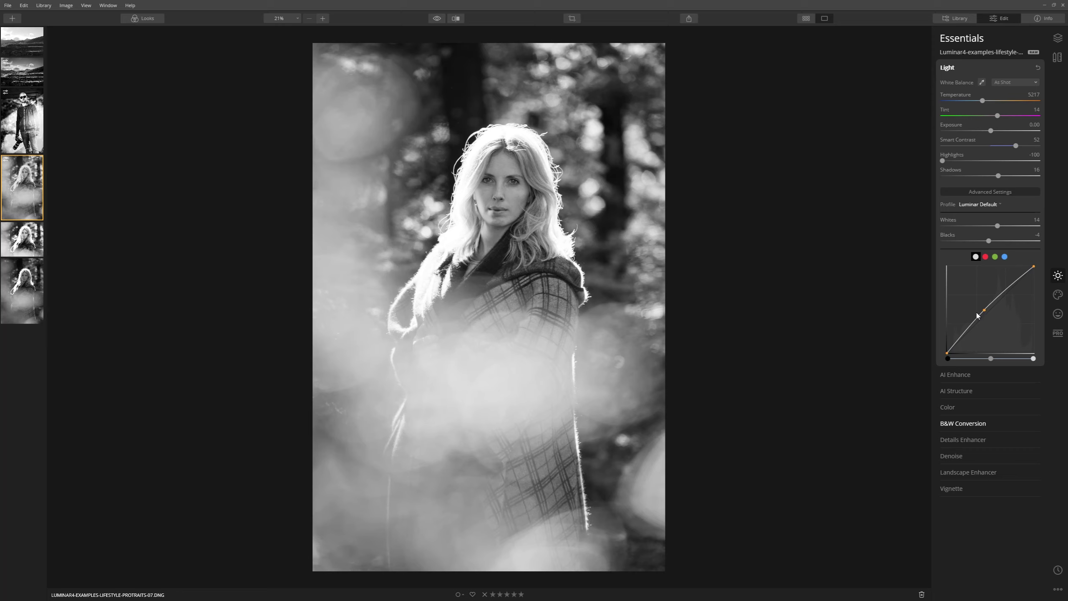
Add a white Vignette around the woman with Amount 100 and Size 27.
left_click(952, 488)
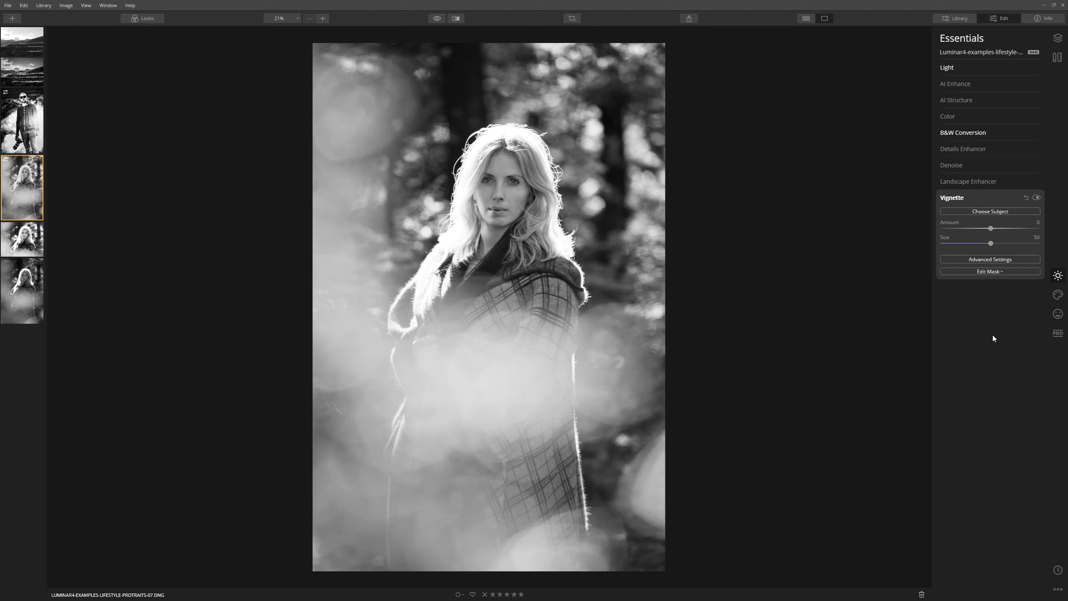
left_click_drag(992, 229, 931, 230)
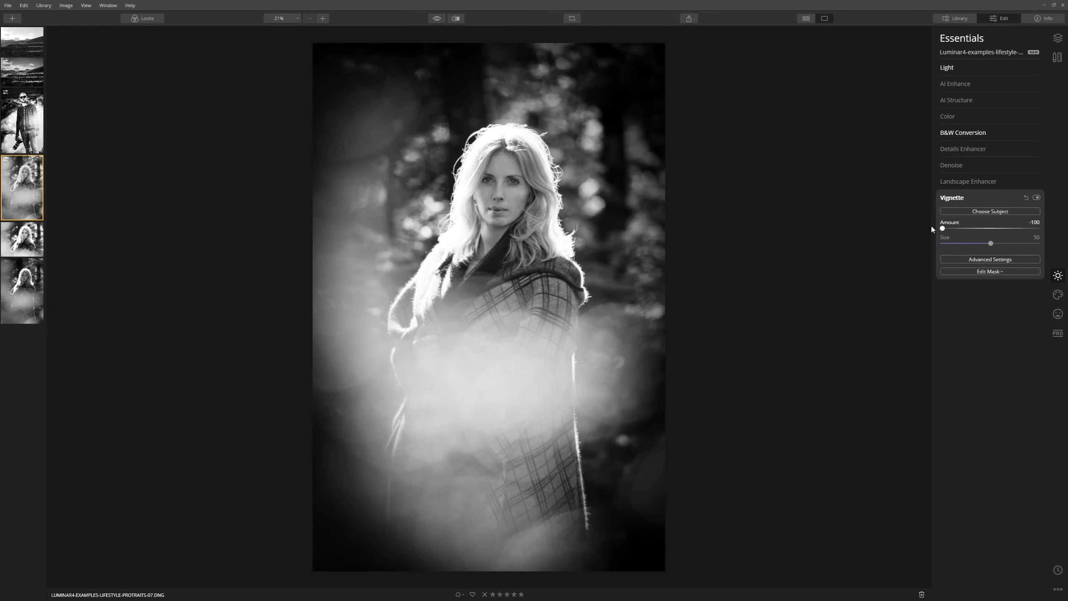
left_click_drag(933, 229, 985, 231)
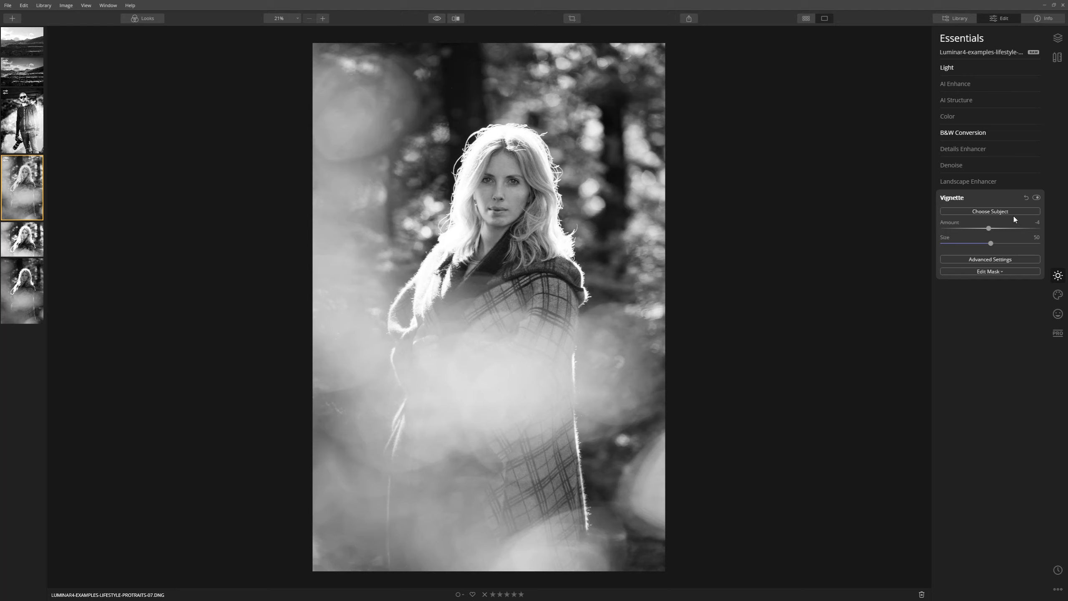
left_click_drag(993, 228, 1039, 228)
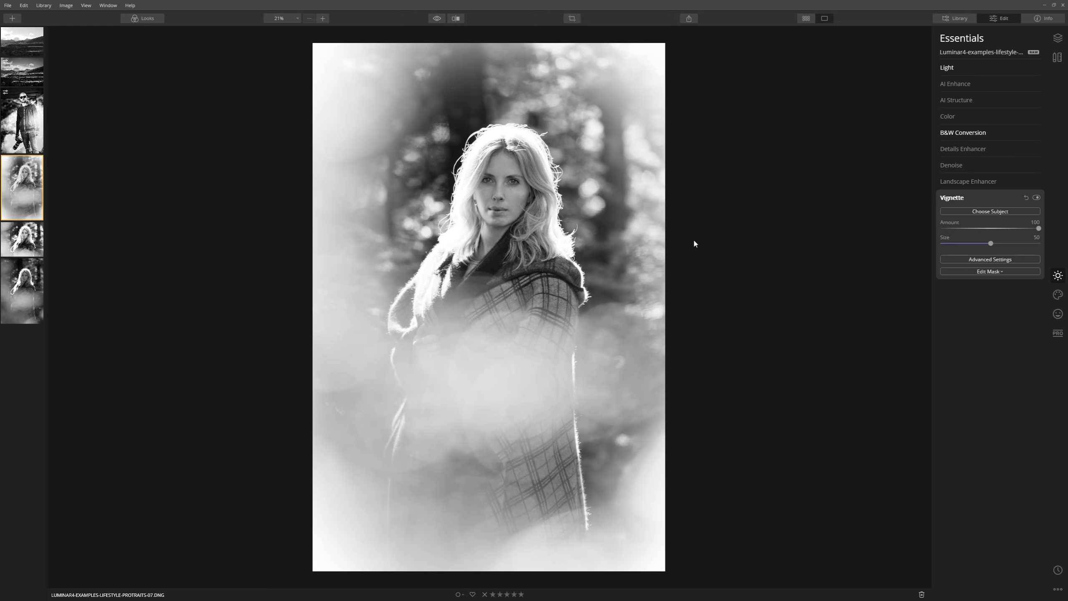
left_click_drag(991, 243, 970, 250)
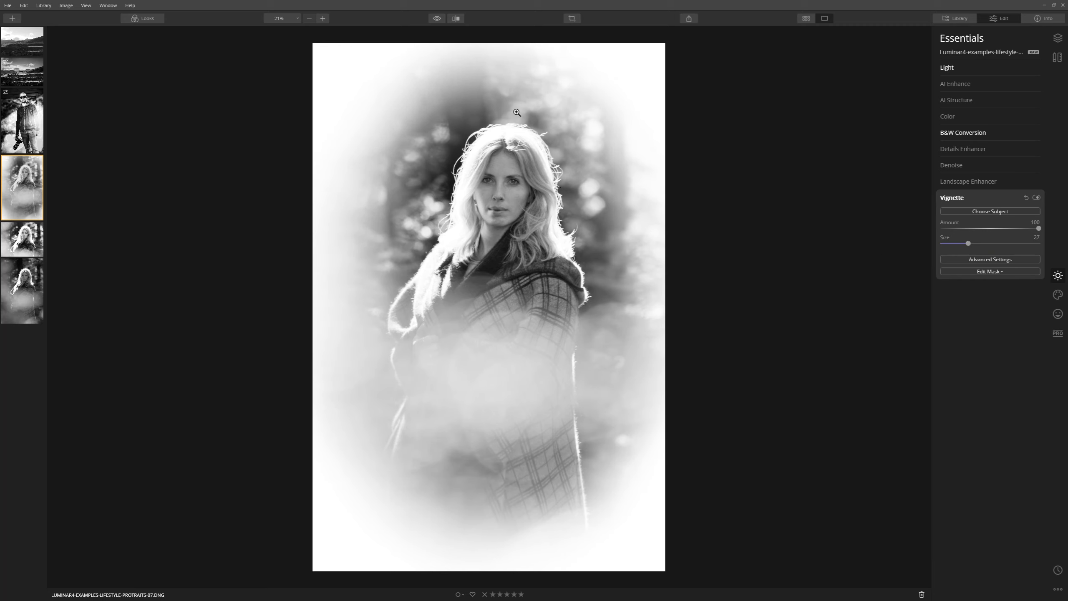